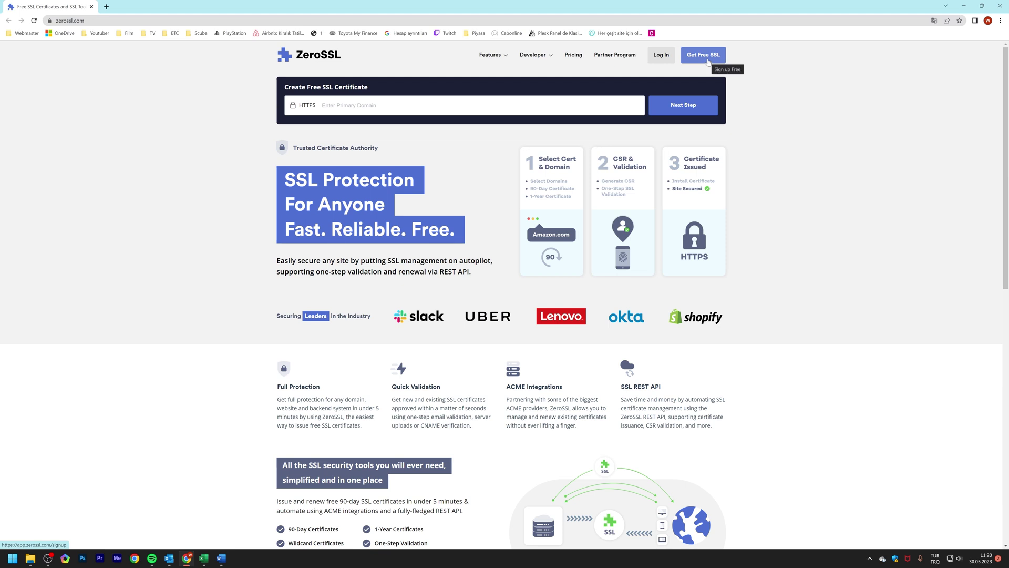
# - Register a free ZeroSSL account with the account email and a valid password, skipping Chrome's password suggestions
pyautogui.click(703, 55)
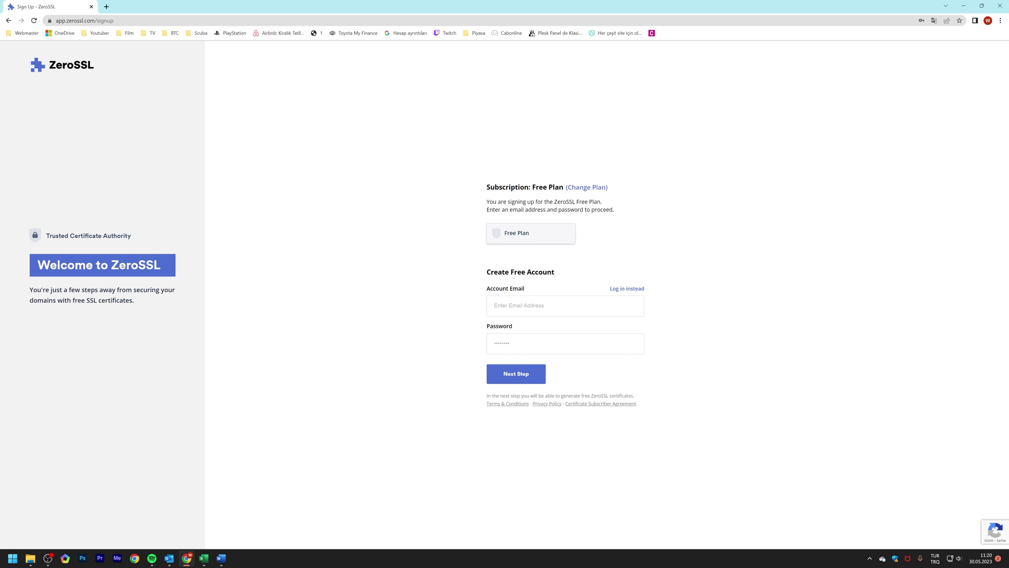
pyautogui.click(588, 342)
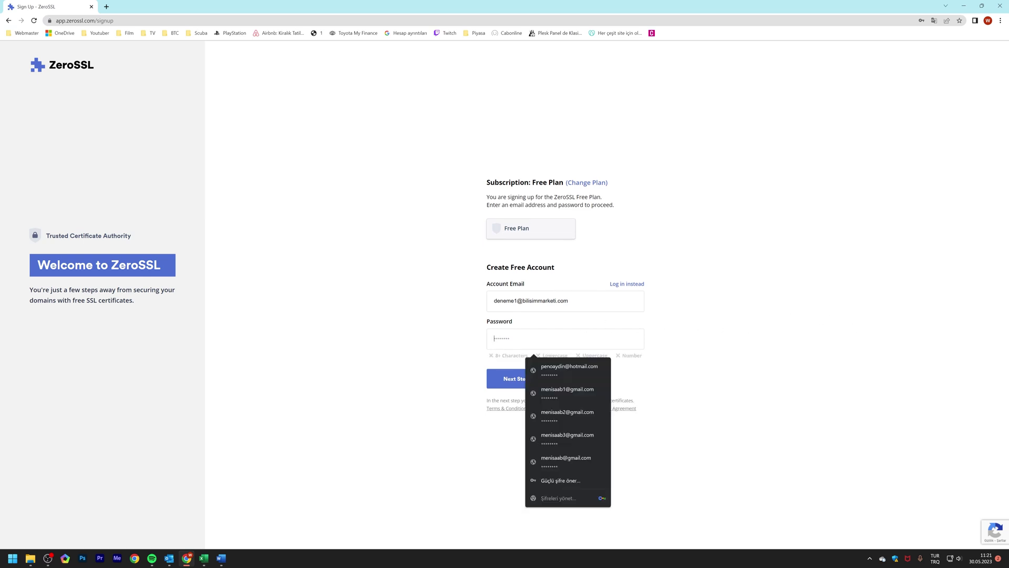
pyautogui.press('Escape')
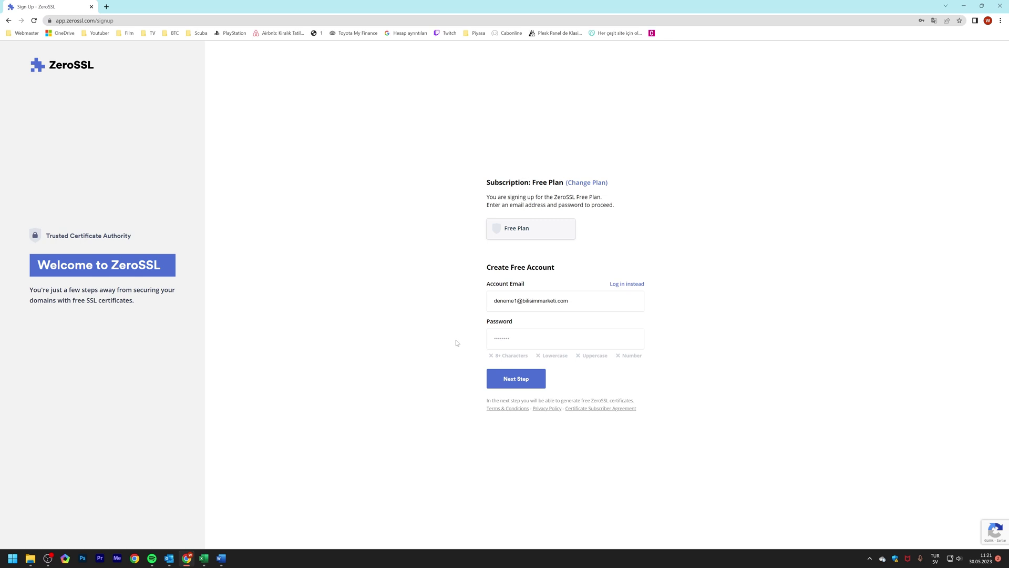
pyautogui.click(533, 338)
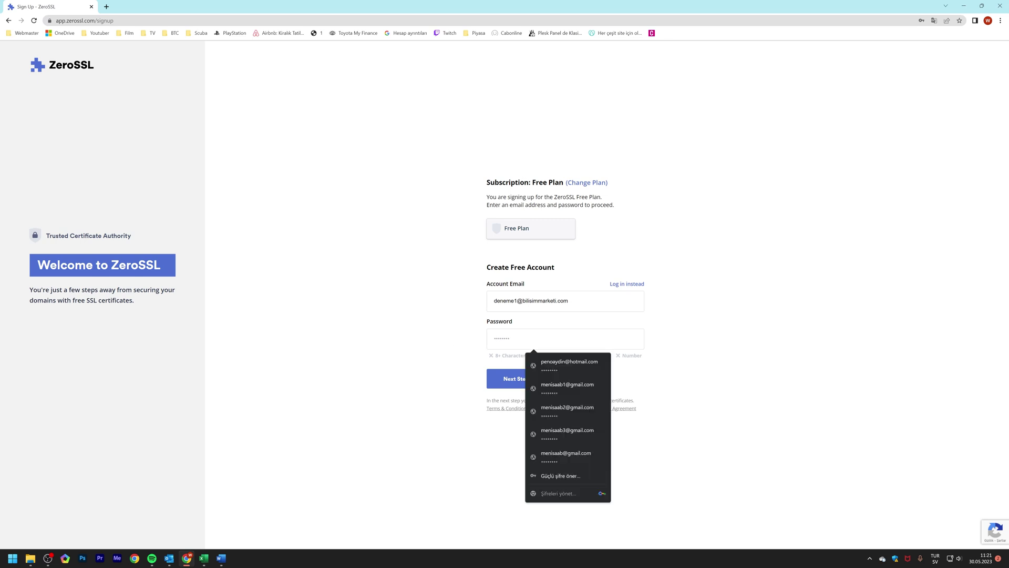
pyautogui.click(736, 354)
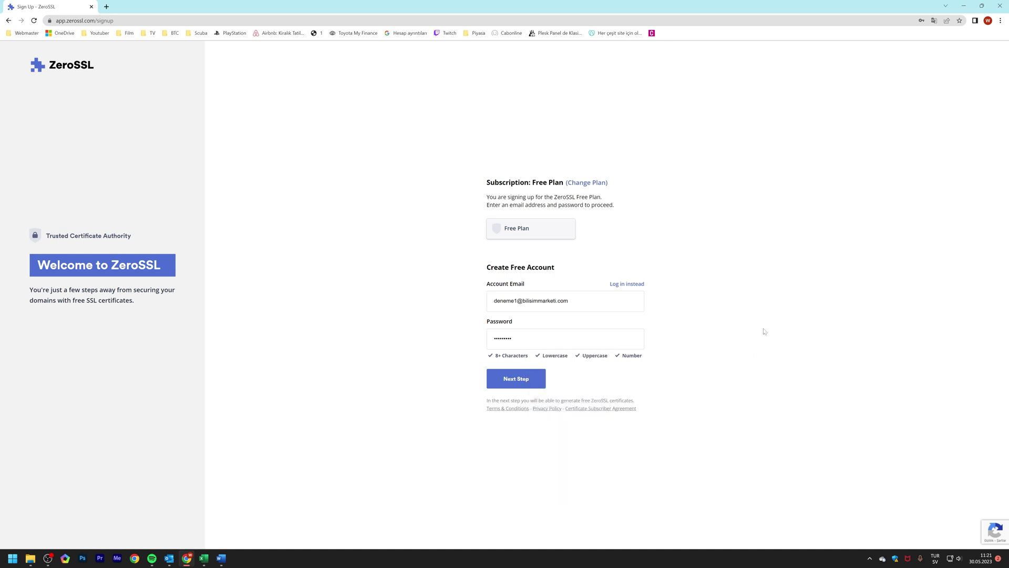
pyautogui.click(537, 385)
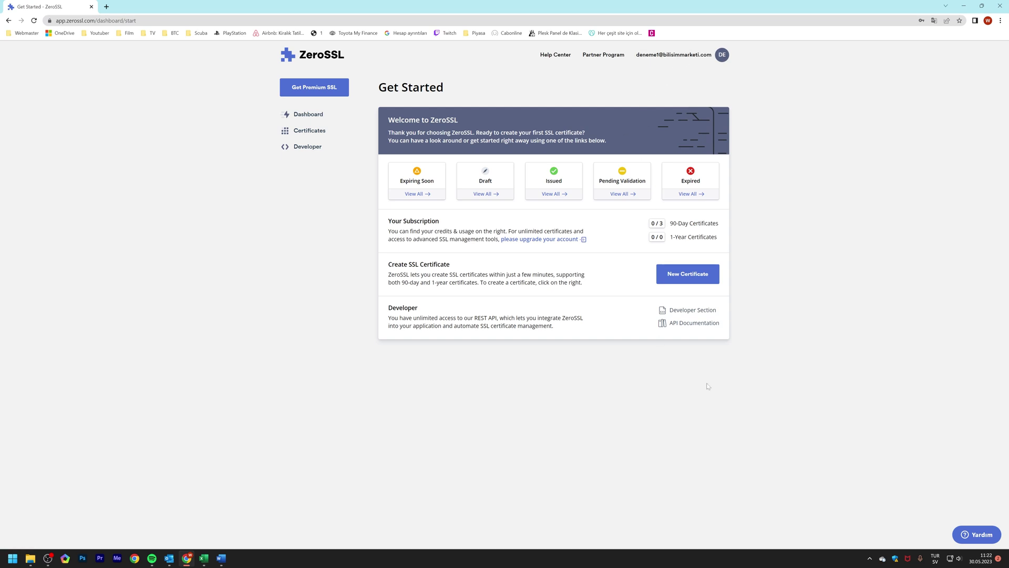
pyautogui.click(705, 279)
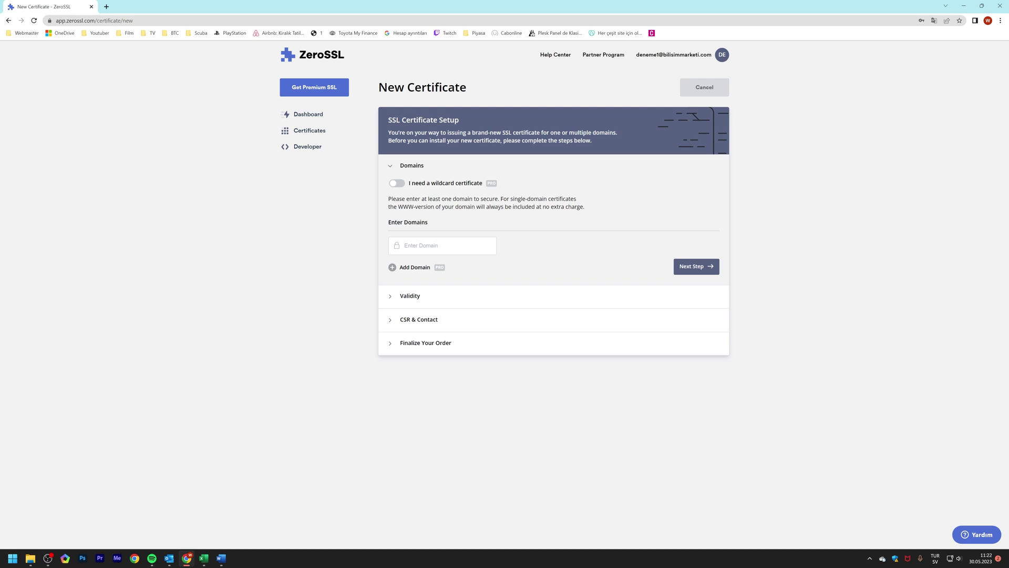
pyautogui.write('b')
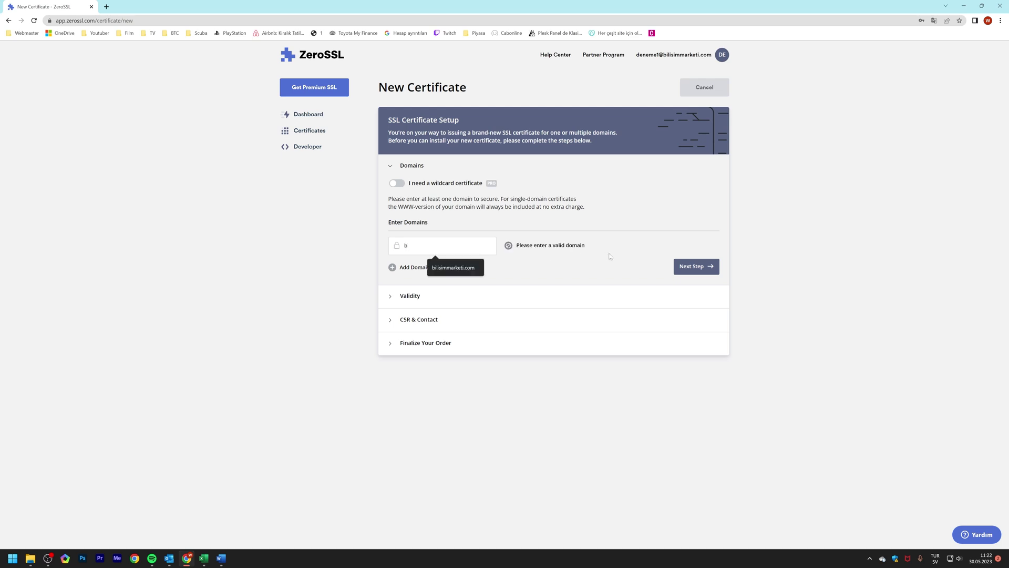
pyautogui.press('Down')
pyautogui.press('Tab')
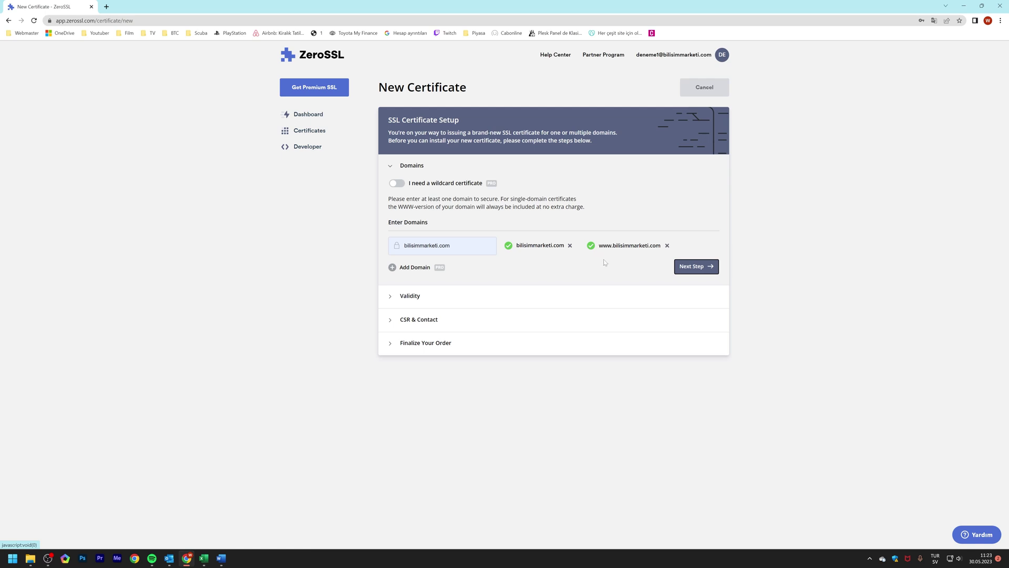
pyautogui.click(699, 271)
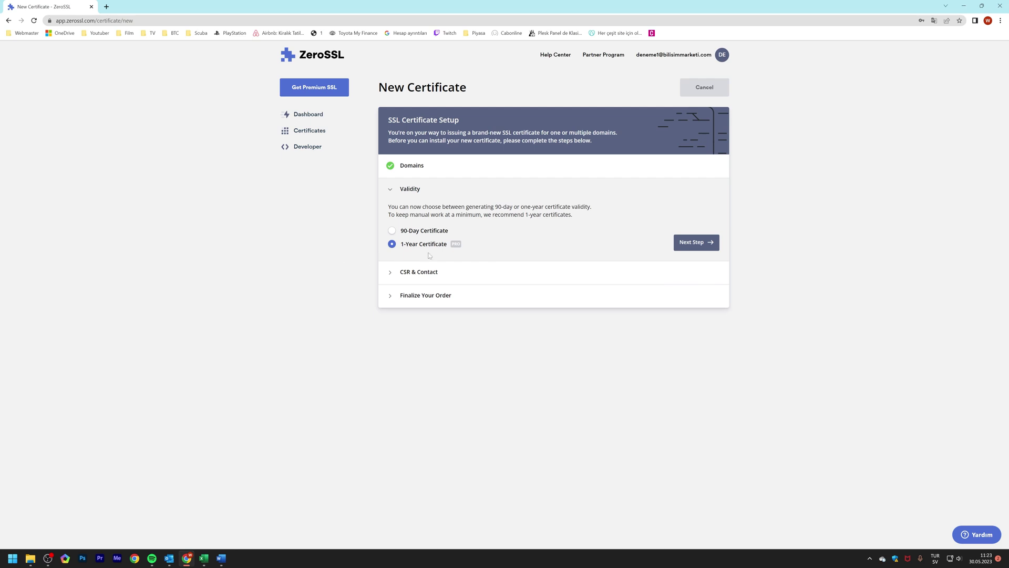
# - Choose 90-Day Certificate validity, keep Auto-Generate CSR, and create the certificate on the Free plan
pyautogui.click(392, 232)
pyautogui.click(699, 253)
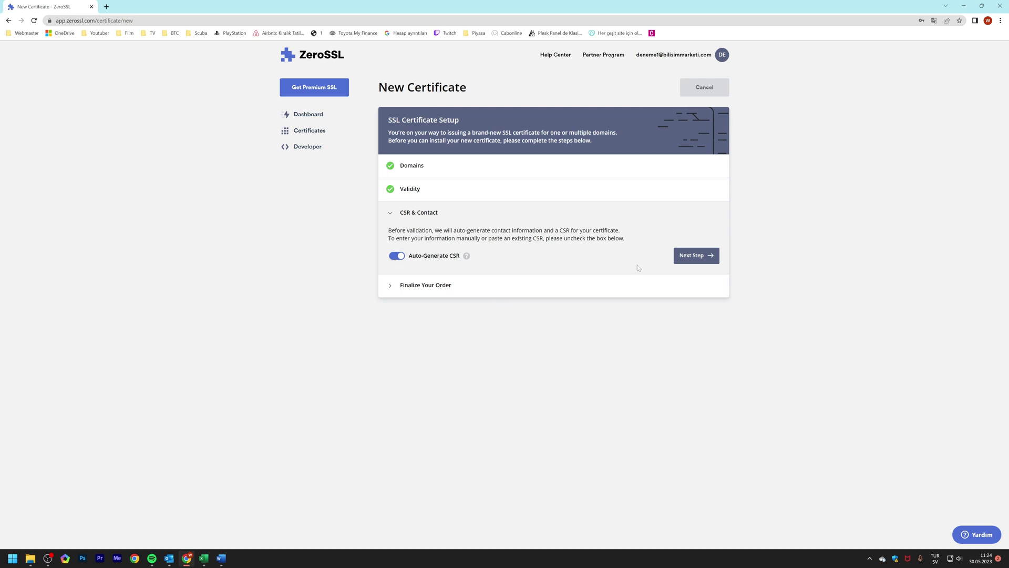
pyautogui.click(689, 257)
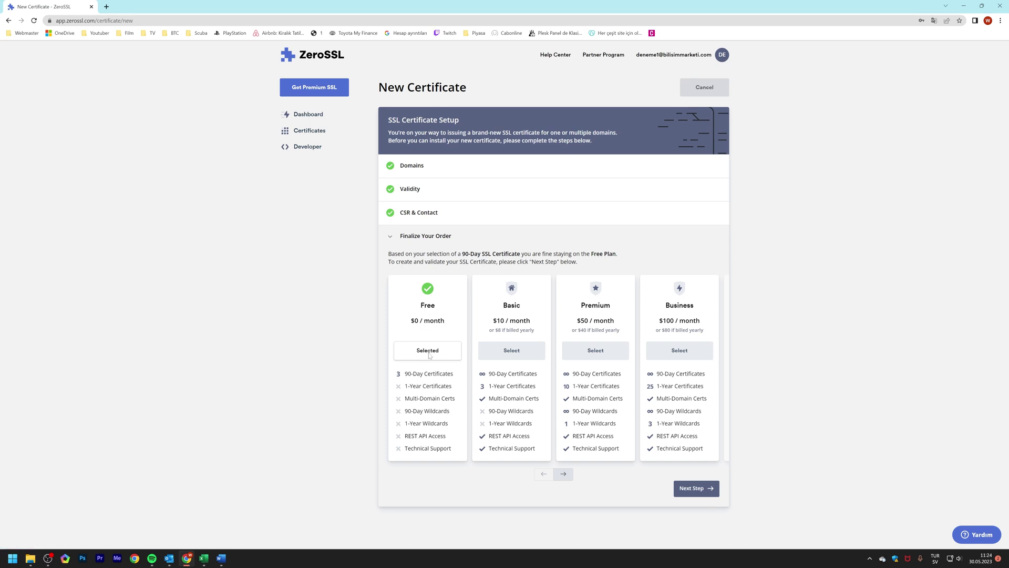
pyautogui.click(691, 495)
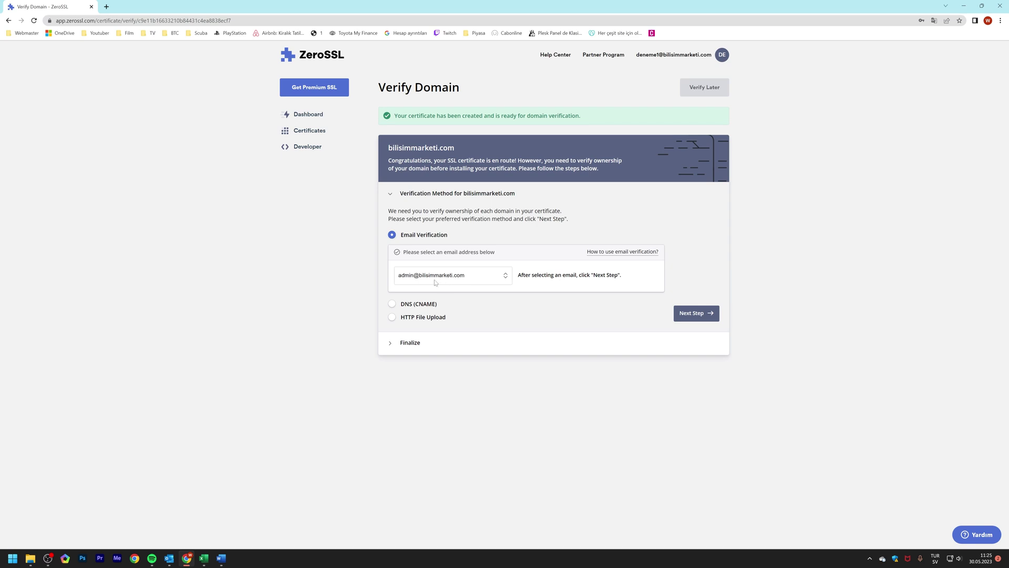
# - Pick the webmaster mailbox for email verification and send the Verify Domains request
pyautogui.press('w')
pyautogui.click(692, 314)
pyautogui.click(414, 257)
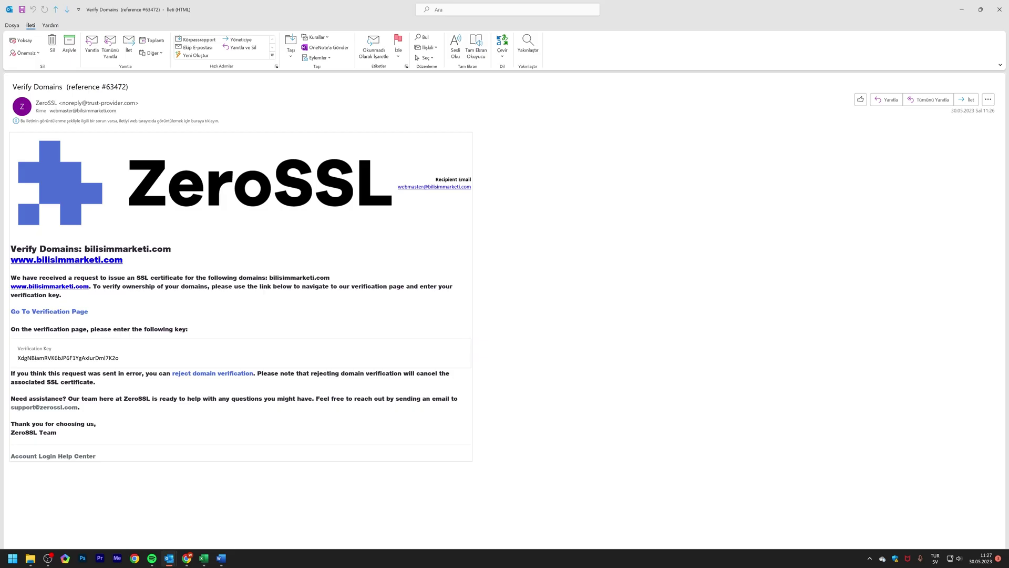
# - Copy the Verification Key from the ZeroSSL email and follow its Go To Verification Page link
pyautogui.doubleClick(30, 358)
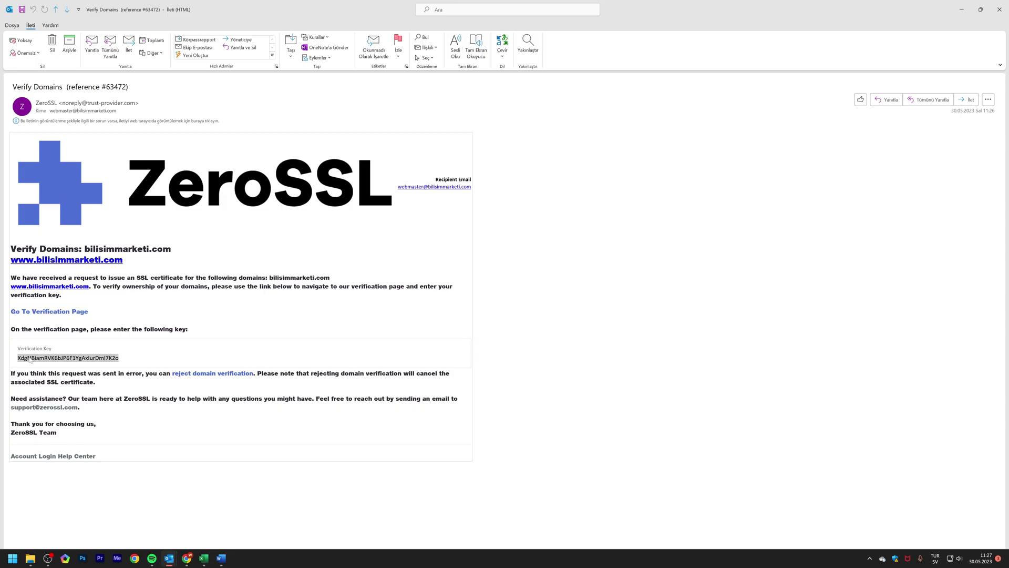
pyautogui.rightClick(51, 359)
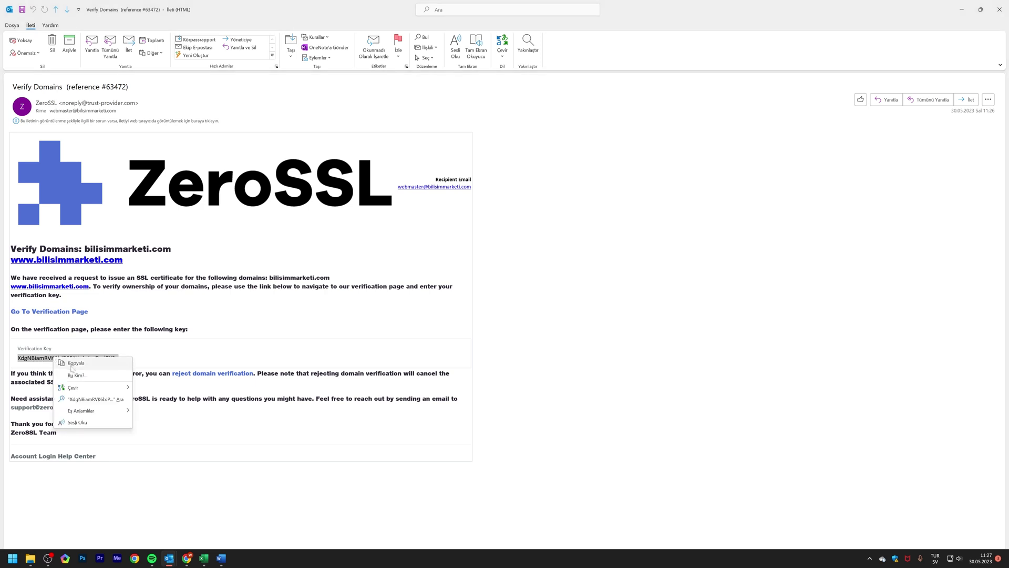
pyautogui.click(79, 362)
pyautogui.click(82, 316)
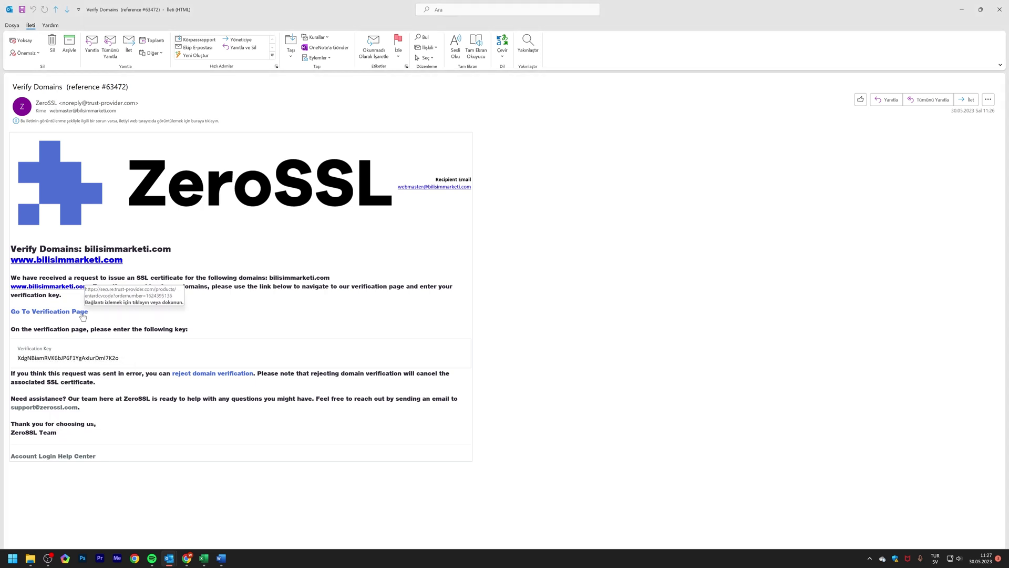
pyautogui.click(82, 315)
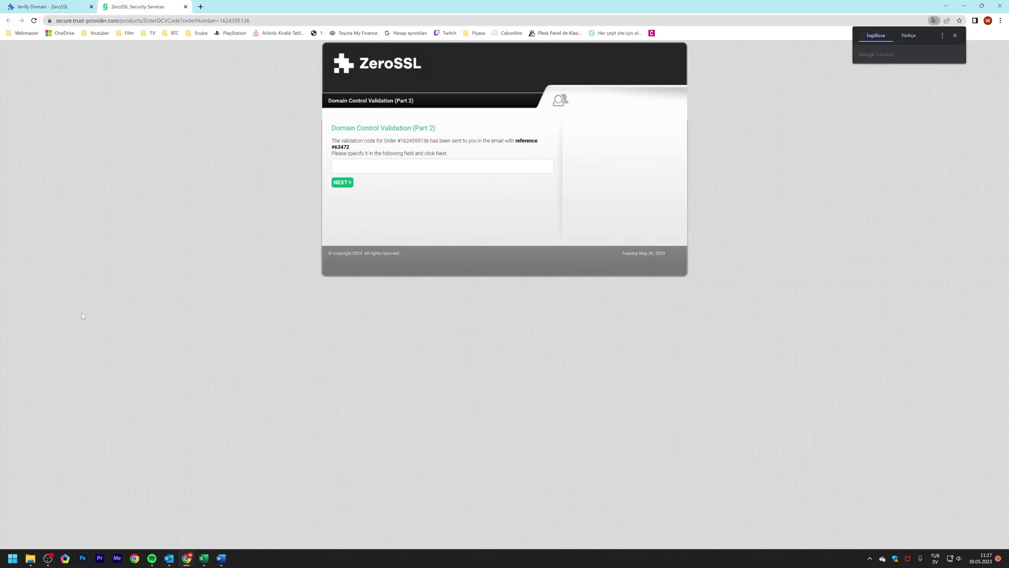
# - Paste and submit the validation code, close that tab, and refresh the bilisimmarketi.com verification status
pyautogui.rightClick(387, 164)
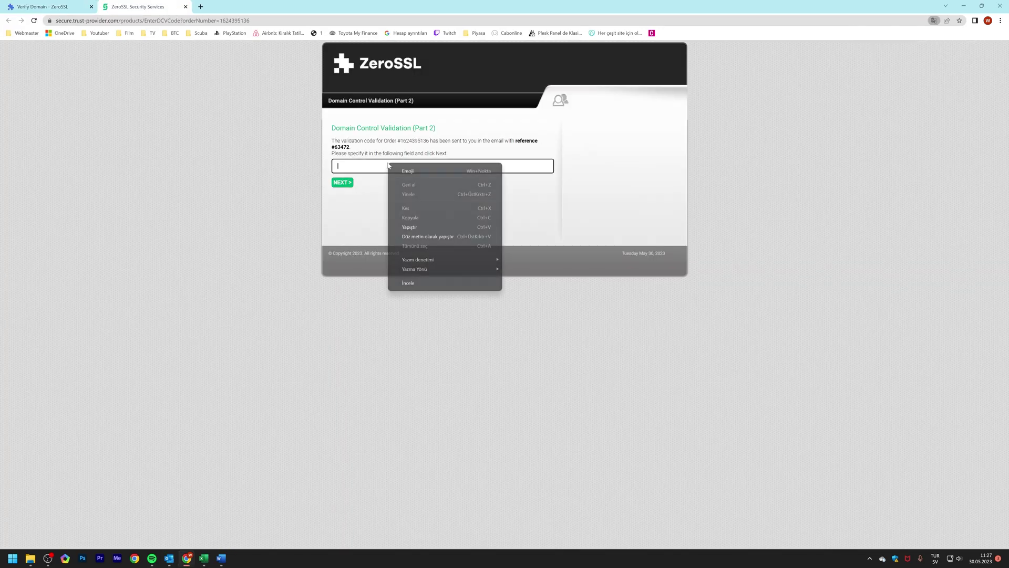
pyautogui.click(416, 228)
pyautogui.click(346, 184)
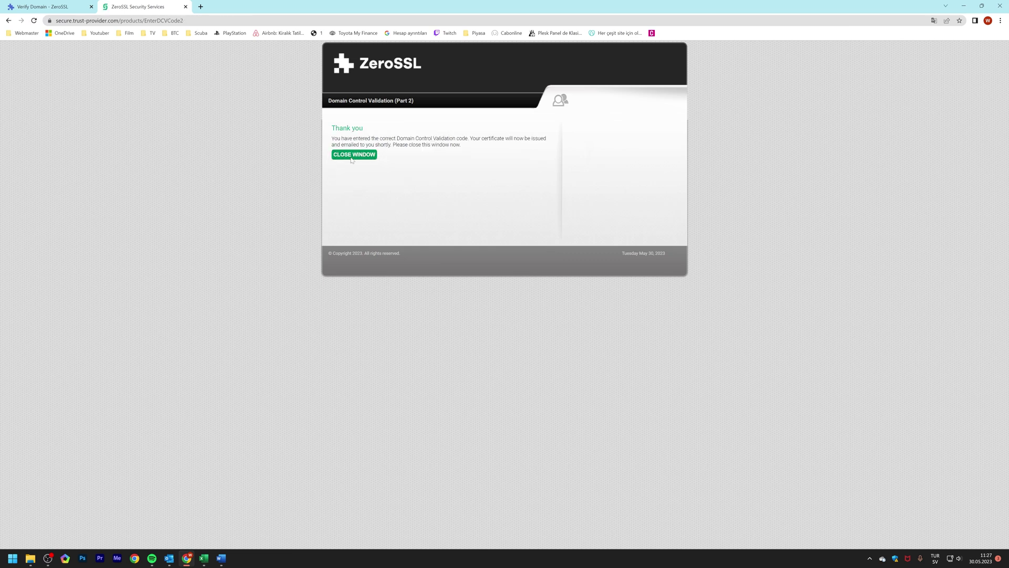
pyautogui.click(184, 7)
pyautogui.click(419, 279)
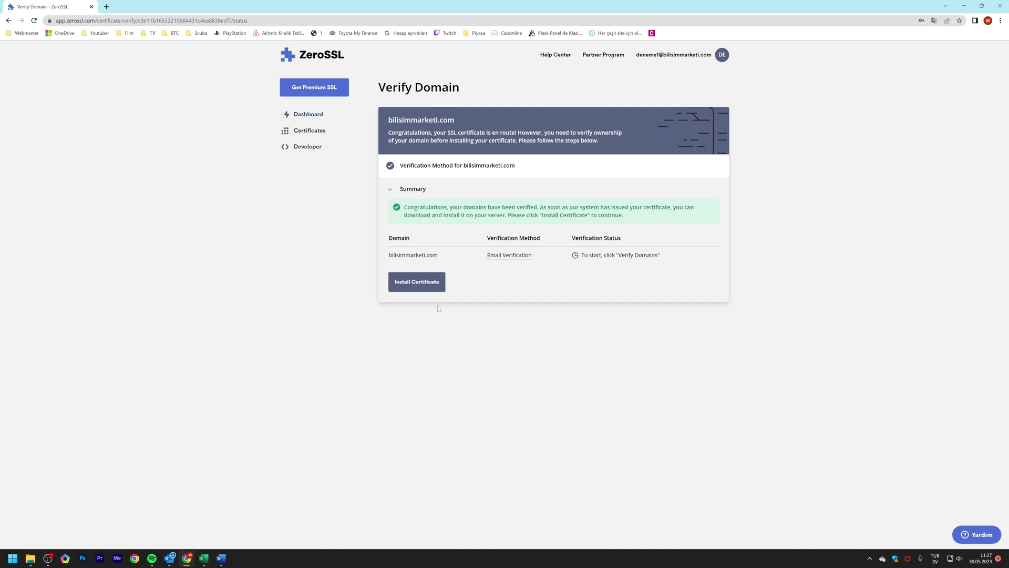
# - Select Plesk as the server type and download the bilisimmarketi.com.zip certificate archive
pyautogui.click(435, 290)
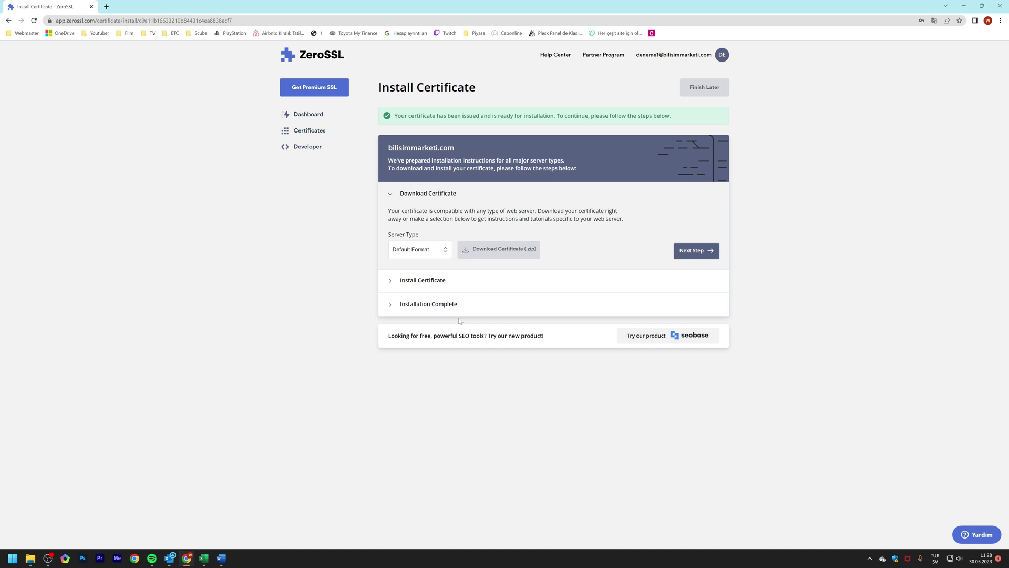
pyautogui.click(444, 252)
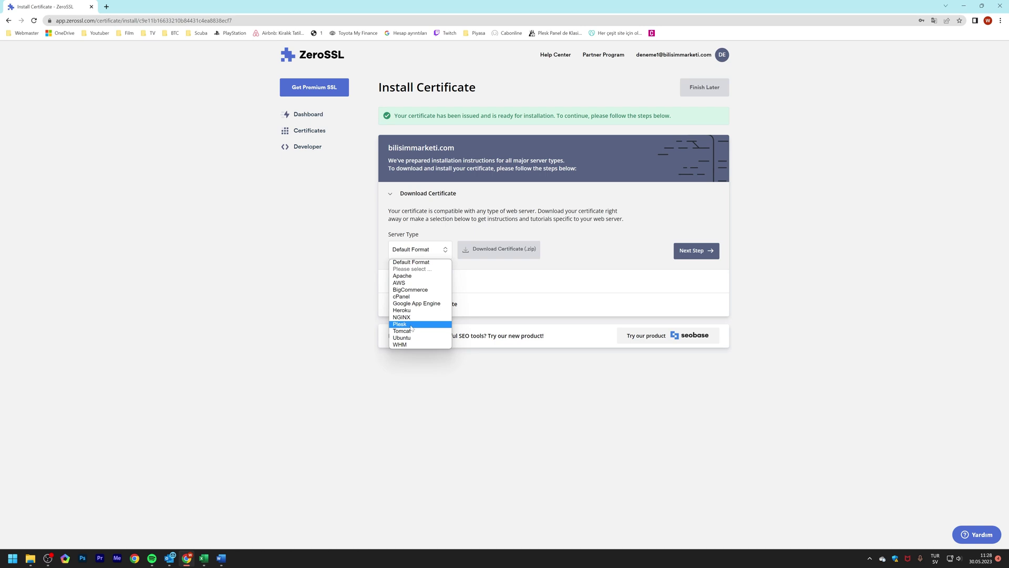
pyautogui.click(411, 325)
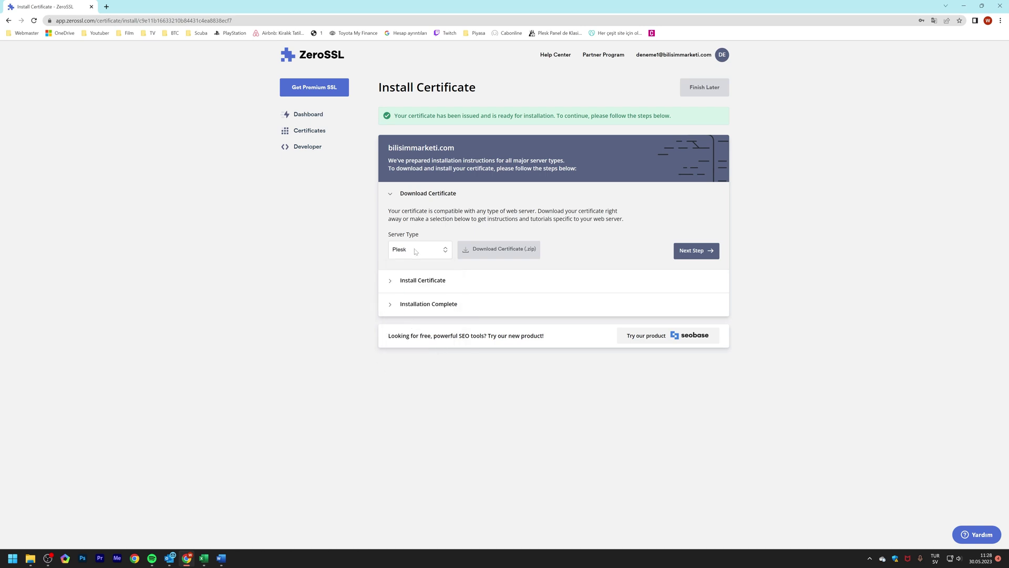
pyautogui.click(696, 250)
pyautogui.click(436, 237)
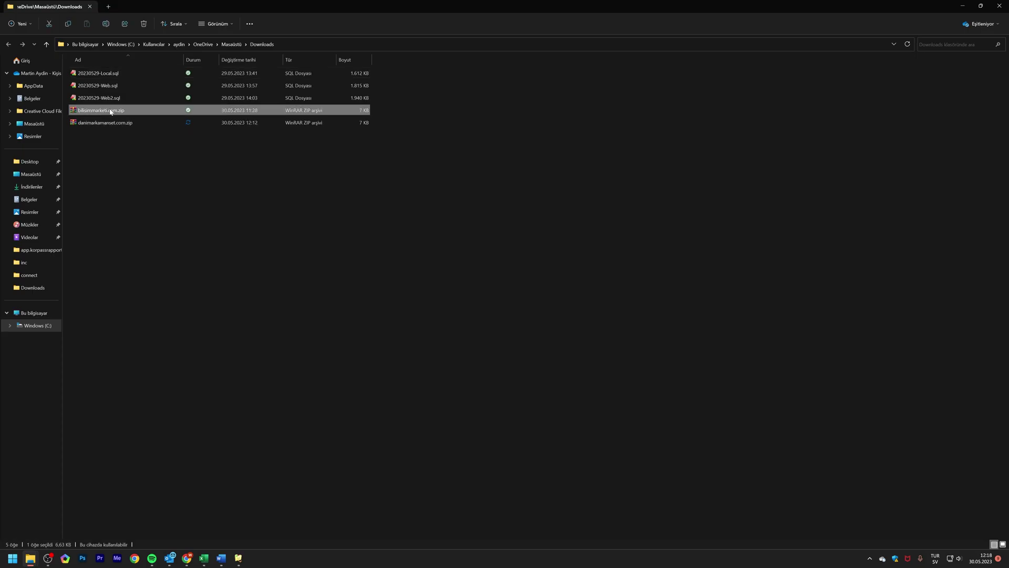
# - Extract bilisimmarketi.com.zip with Klasöre ayıkla and open the folder with ca_bundle.crt, certificate.crt and private.key
pyautogui.rightClick(109, 111)
pyautogui.click(144, 181)
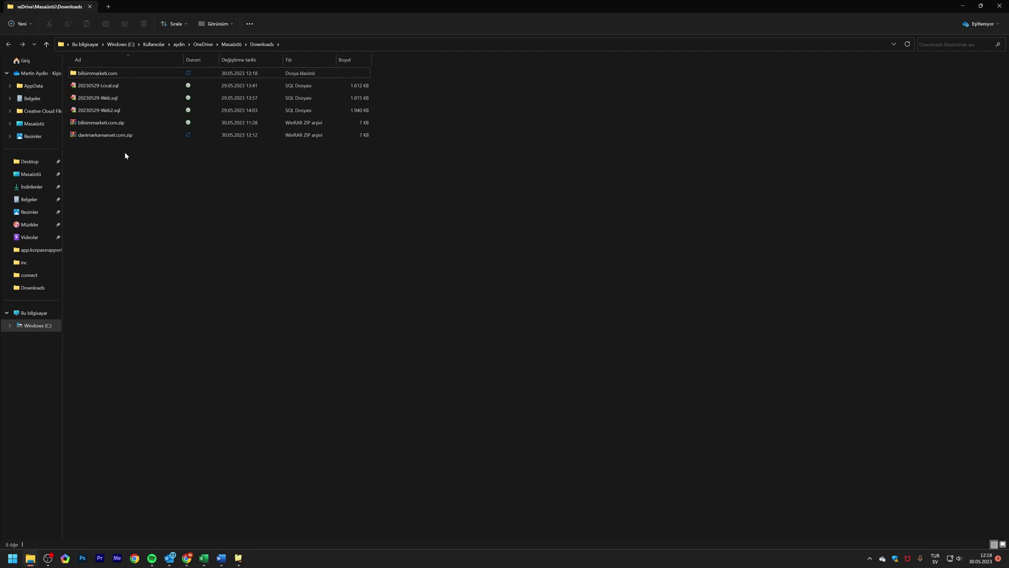
pyautogui.doubleClick(100, 74)
pyautogui.moveTo(84, 123); pyautogui.dragTo(75, 70)
pyautogui.click(139, 151)
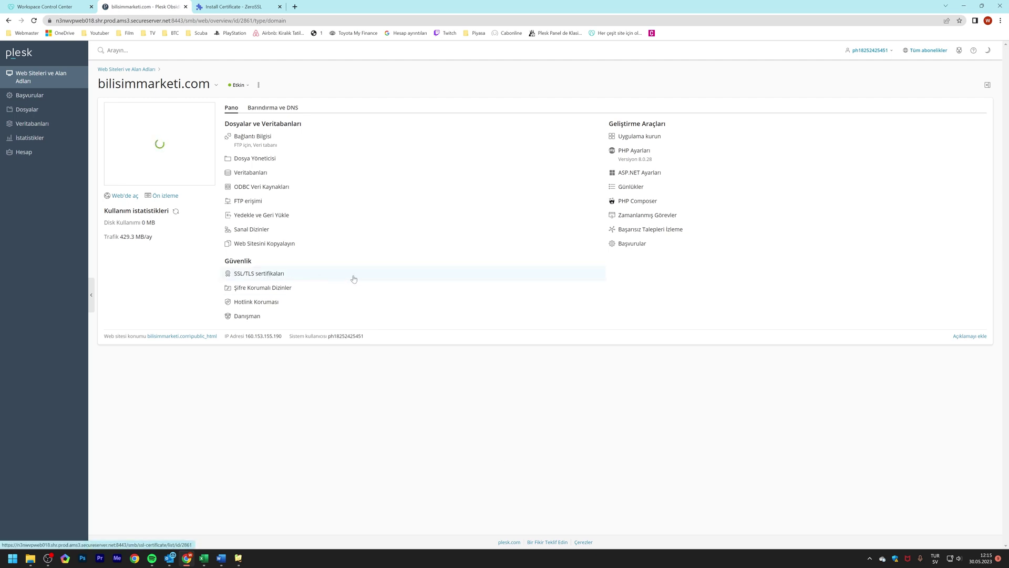
# - Go from SSL/TLS sertifikaları to the SSL/TLS Sertifikası Ekleyin form for bilisimmarketi.com
pyautogui.click(318, 279)
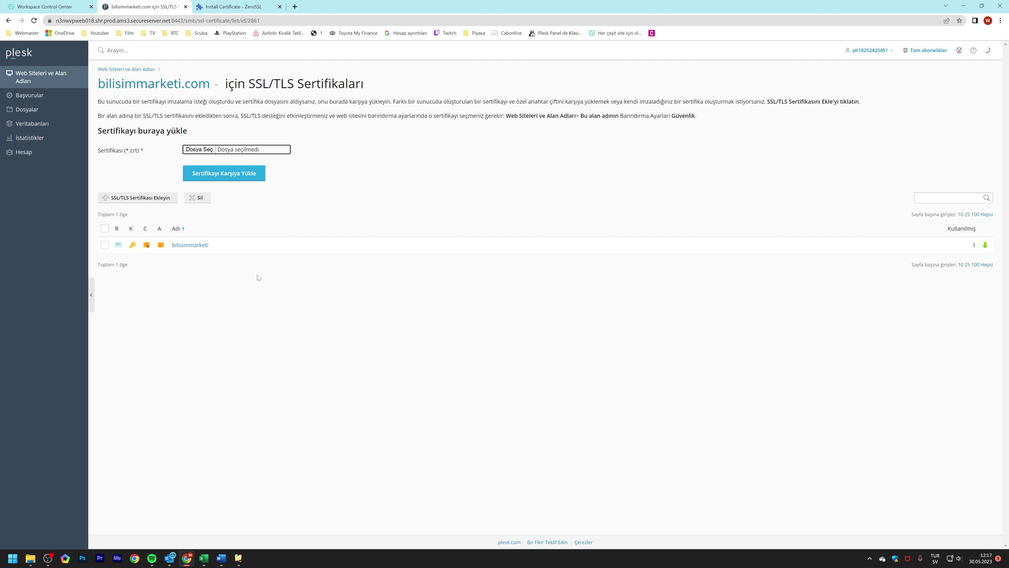
pyautogui.click(148, 201)
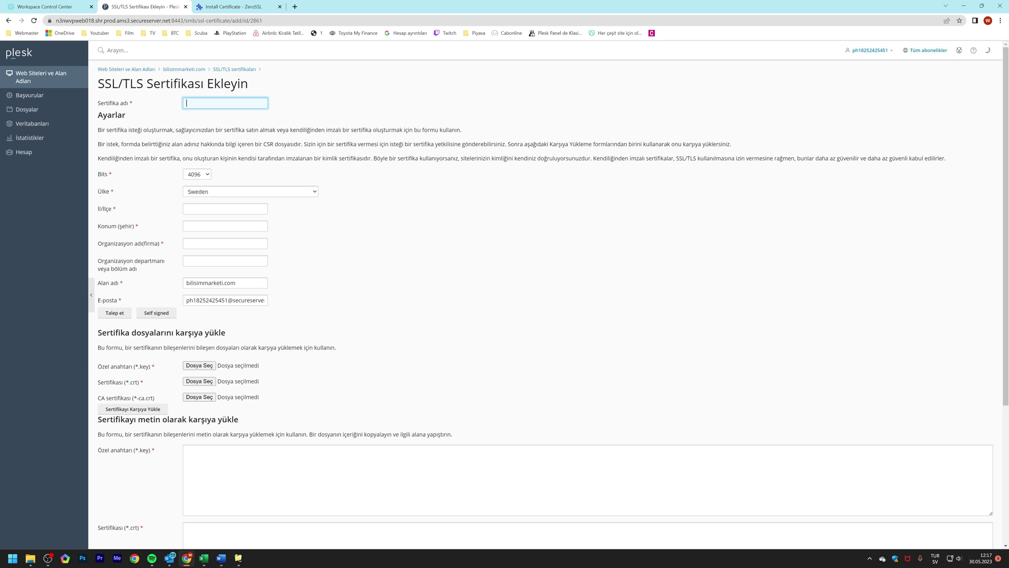
# - Enter 'Bilişim Marketi3' as the Sertifika adı of the new certificate
pyautogui.write('B')
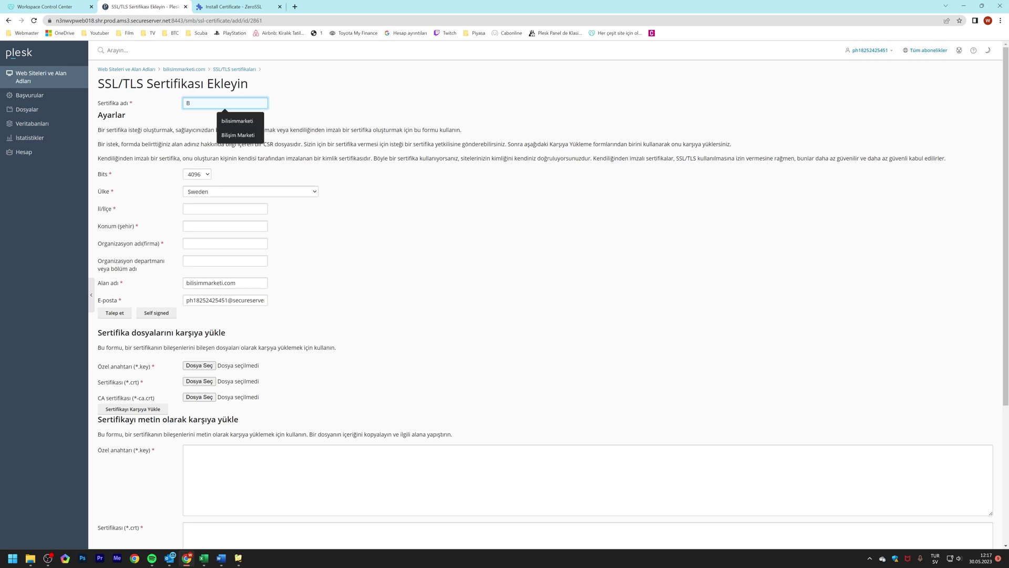
pyautogui.write('ilişim Marketi')
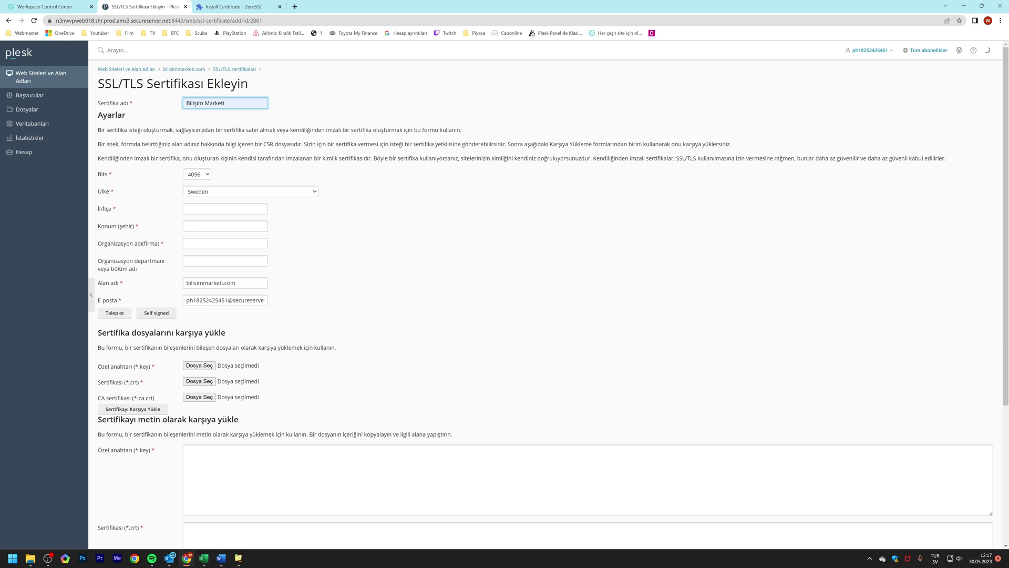
pyautogui.write('3')
pyautogui.click(111, 176)
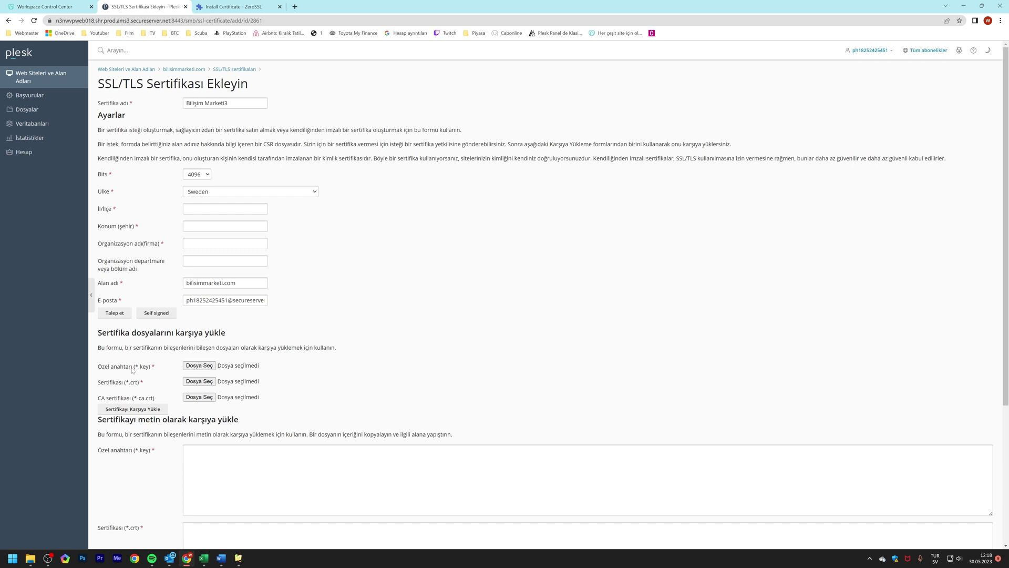
# - Attach private.key and certificate.crt from the extracted bilisimmarketi.com folder as the key and certificate files
pyautogui.click(195, 366)
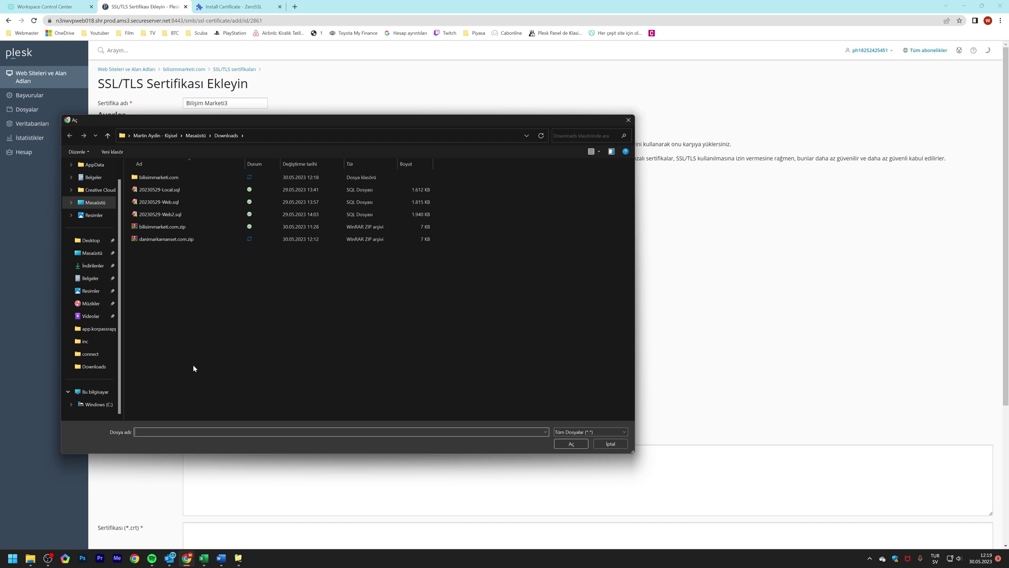
pyautogui.doubleClick(157, 178)
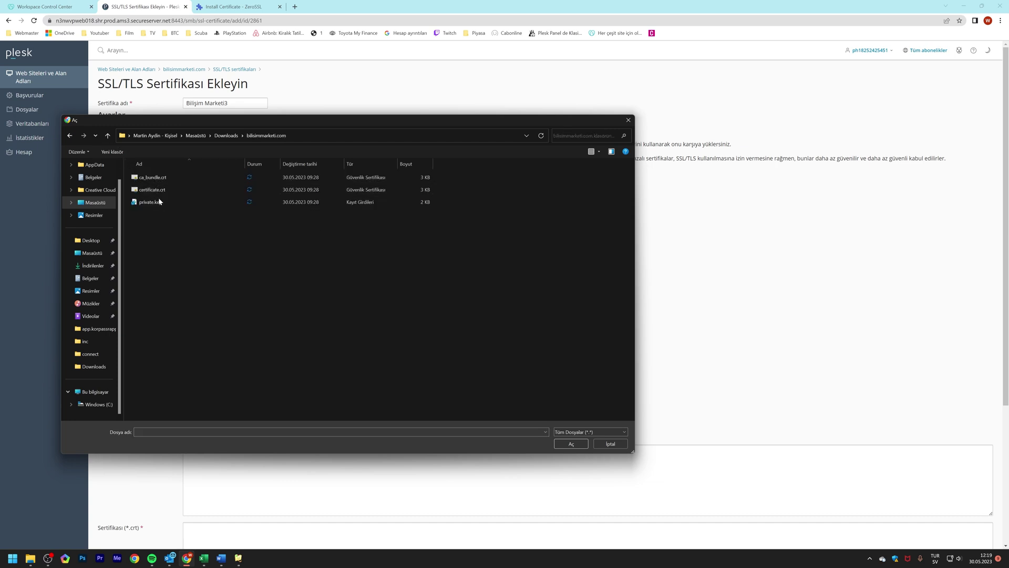
pyautogui.click(160, 203)
pyautogui.click(573, 443)
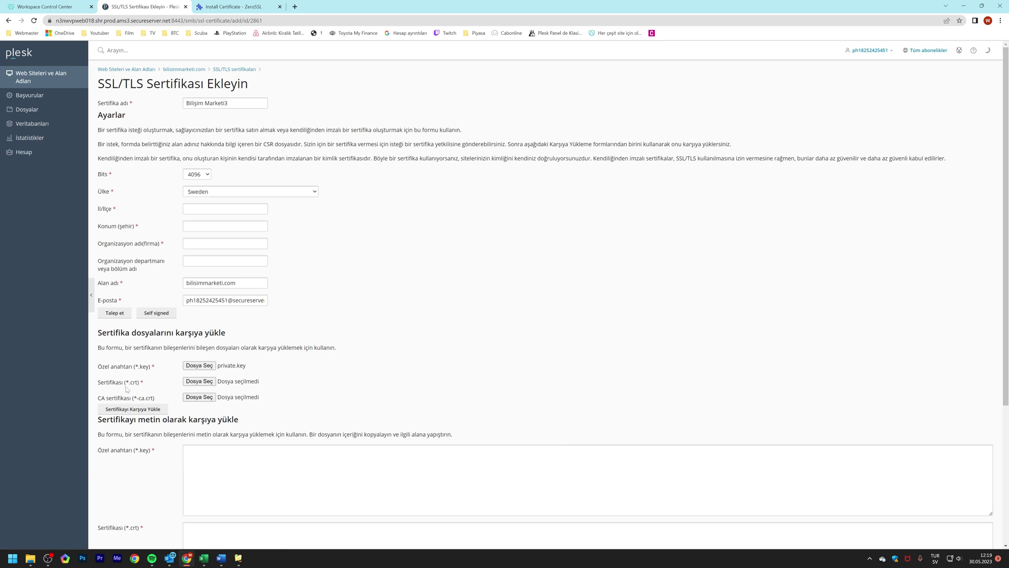
pyautogui.click(194, 382)
pyautogui.doubleClick(164, 192)
# - Attach certificate.crt as the CA file and upload, adding 'Bilişim Marketi3' to the certificate list
pyautogui.click(203, 399)
pyautogui.click(157, 190)
pyautogui.click(571, 444)
pyautogui.click(145, 409)
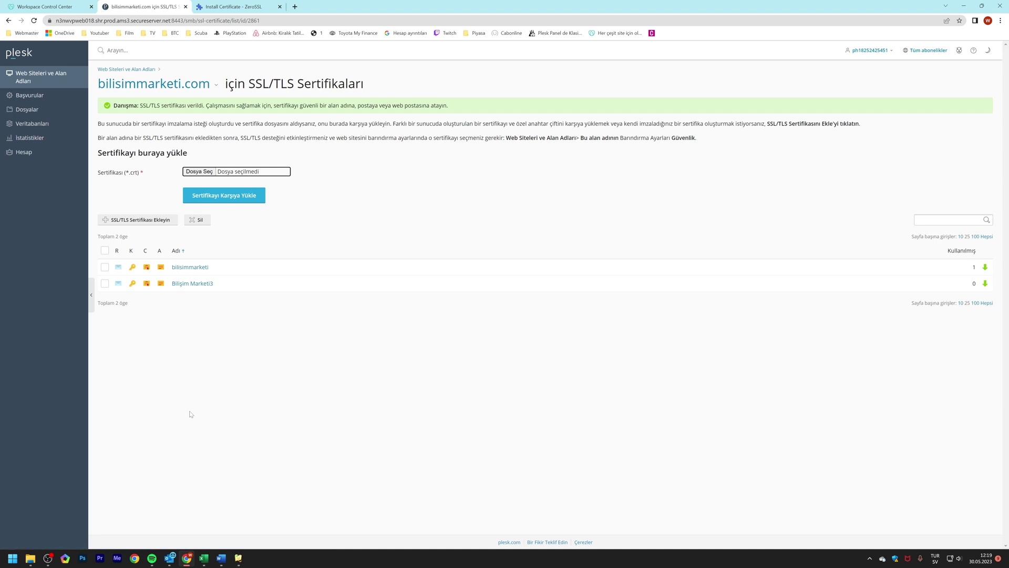
# - Open Barındırma Ayarları for bilisimmarketi.com from its Barındırma ve DNS options
pyautogui.click(190, 414)
pyautogui.click(184, 88)
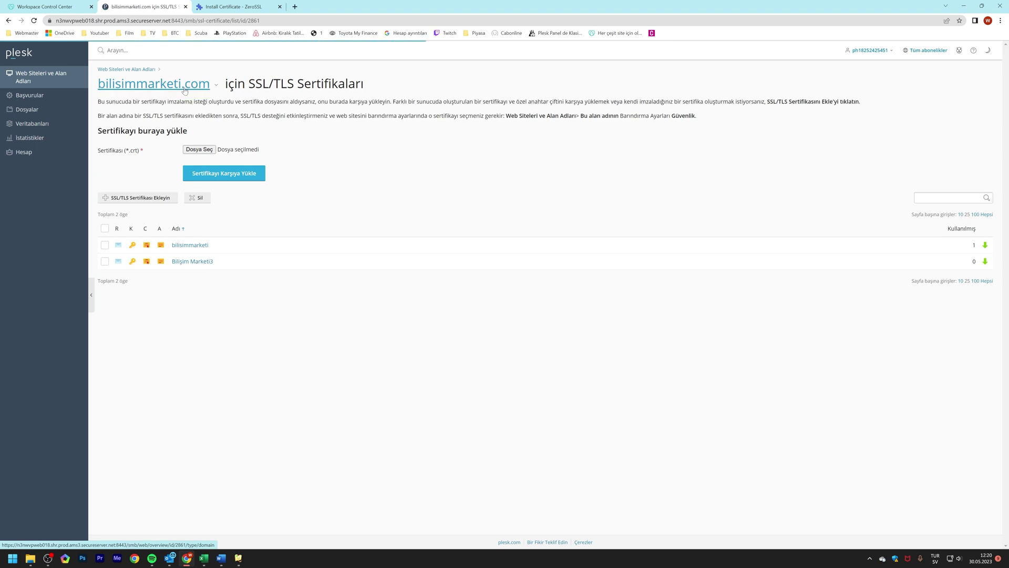
pyautogui.click(284, 108)
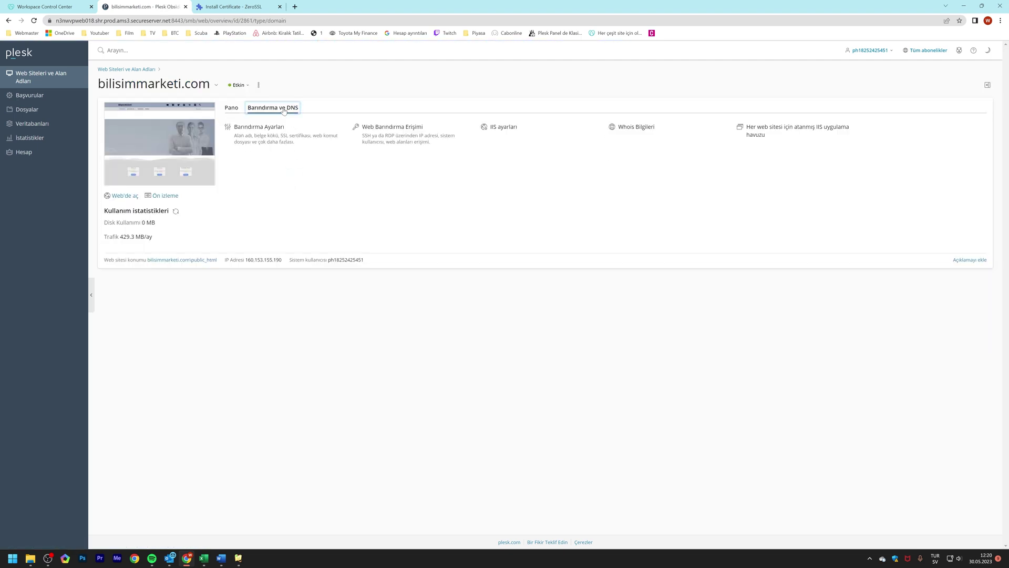
pyautogui.click(277, 139)
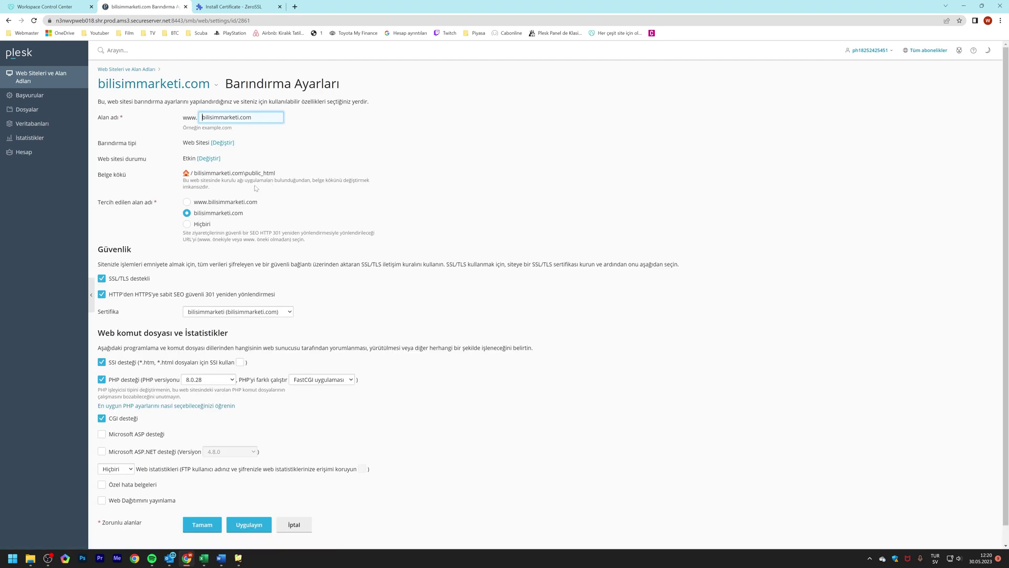
# - Switch the domain's SSL/TLS certificate from 'bilisimmarketi' to 'Bilişim Marketi3', then apply and save
pyautogui.doubleClick(242, 214)
pyautogui.click(225, 213)
pyautogui.click(211, 313)
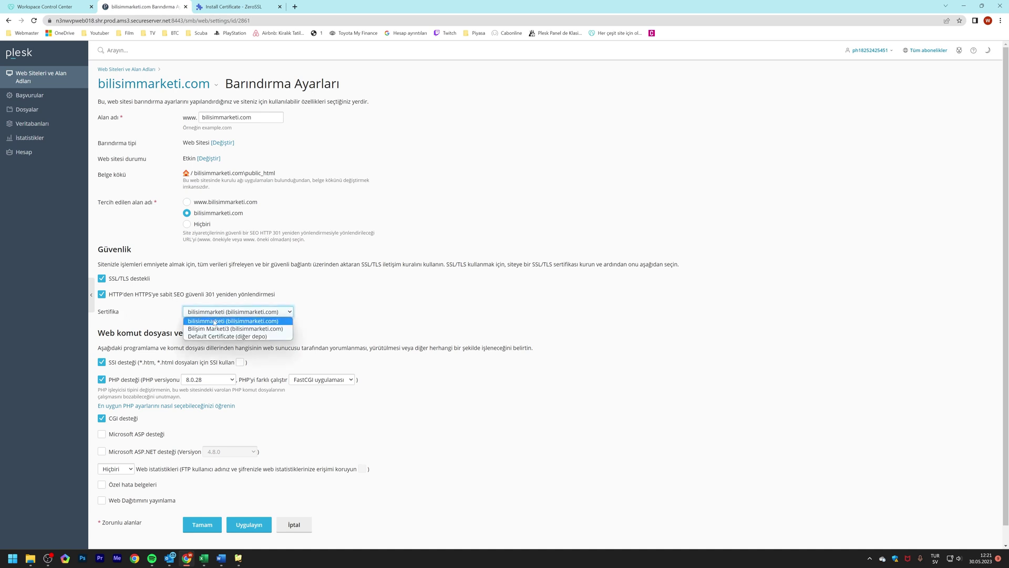
pyautogui.click(229, 329)
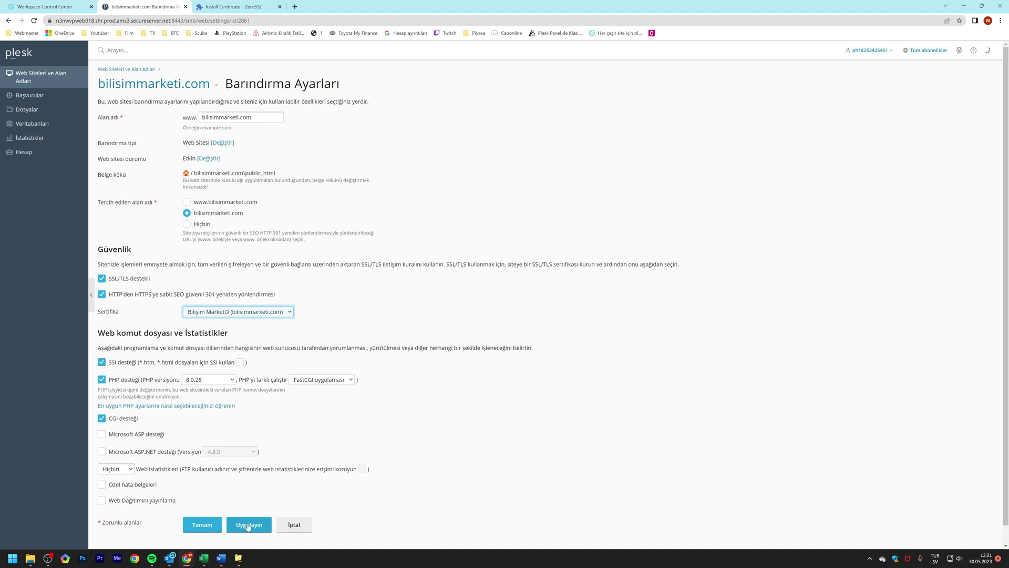
pyautogui.click(249, 524)
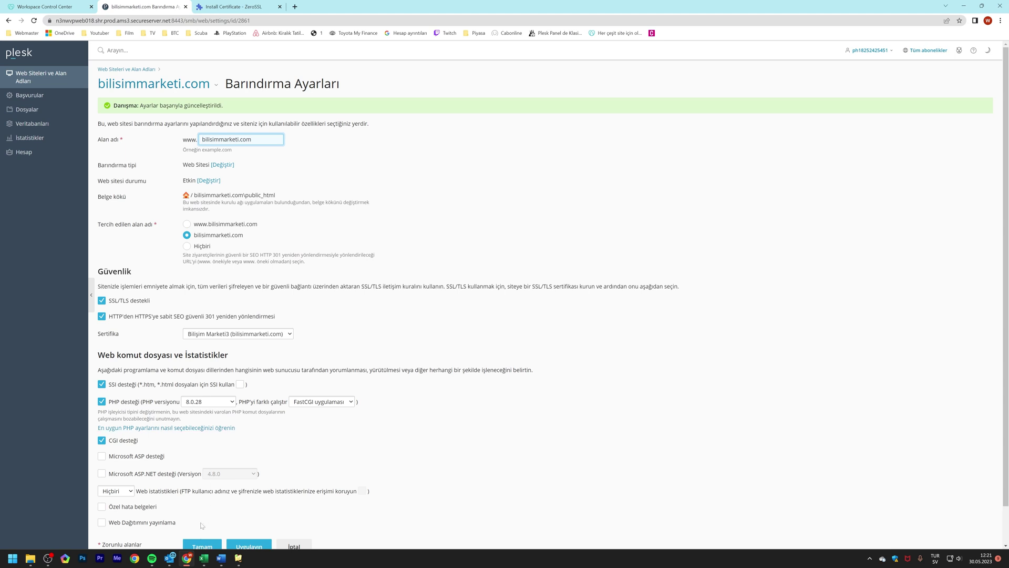
pyautogui.click(203, 546)
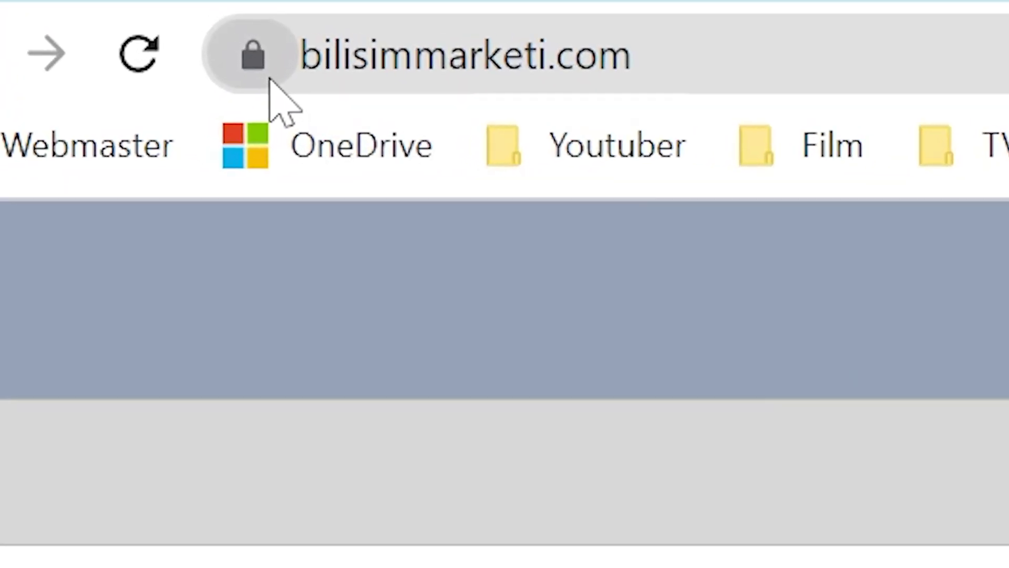
# - Show Chrome's padlock details confirming bilisimmarketi.com has a secure connection and valid certificate
pyautogui.click(50, 21)
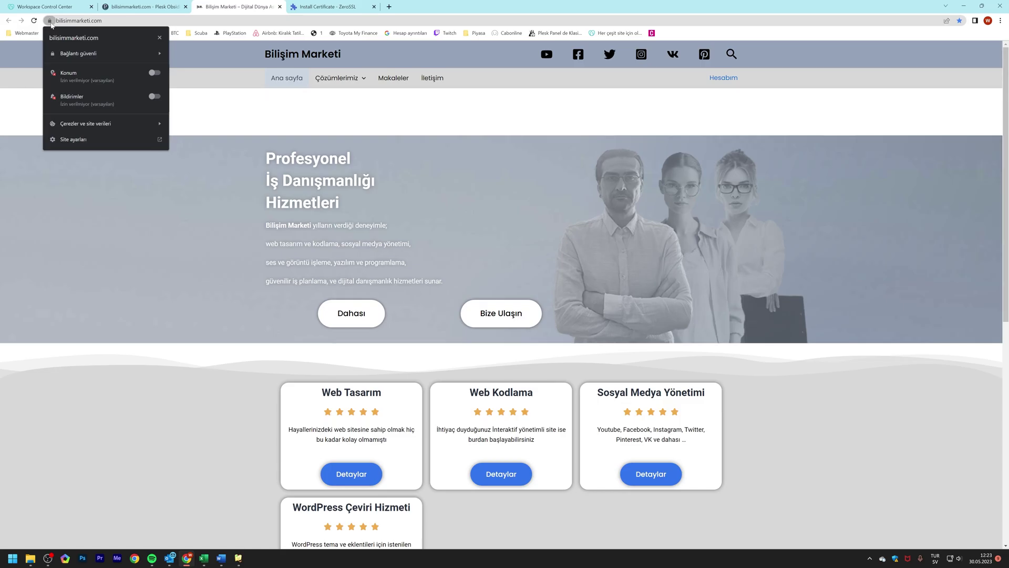
pyautogui.click(85, 54)
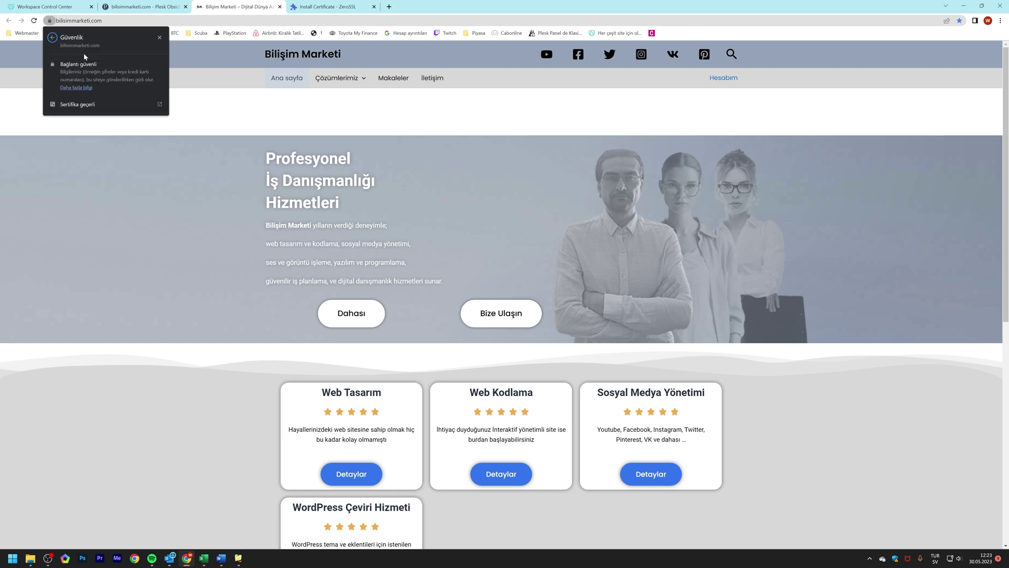